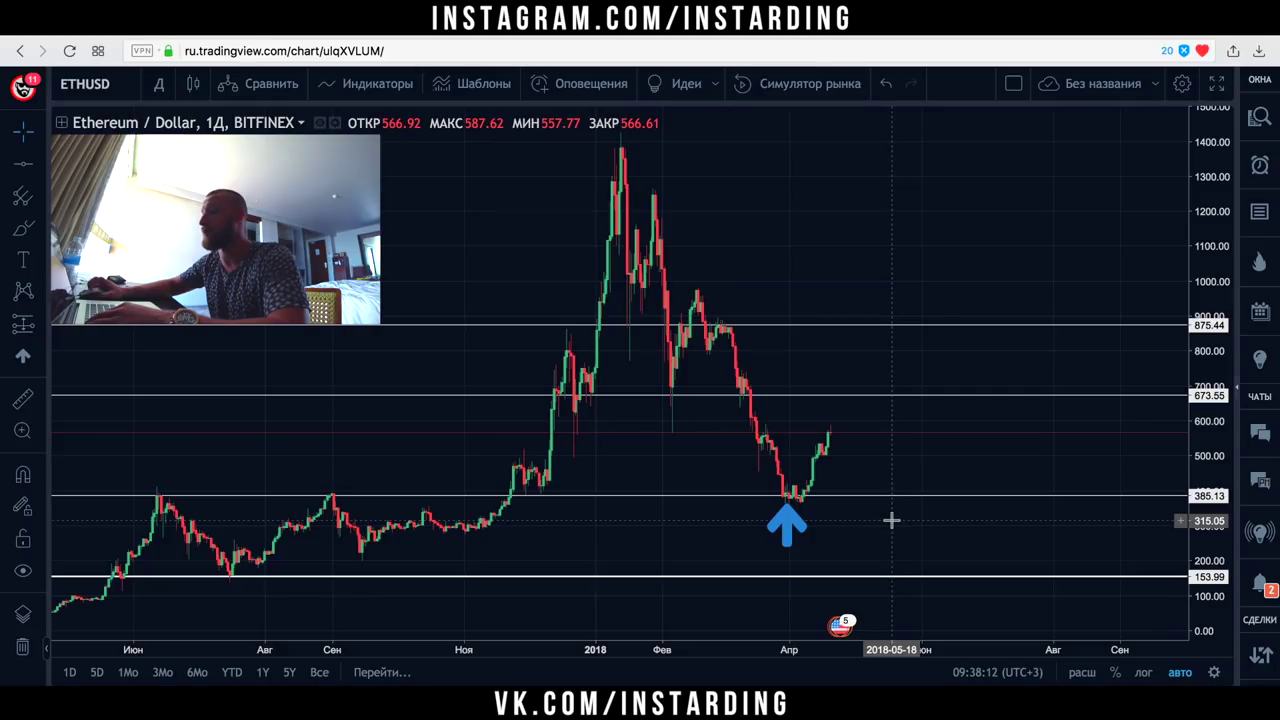
Step: Examine the ETHUSD daily chart's 2017 price history and the low marked by the blue arrow
left_click_drag(891, 257, 1014, 249)
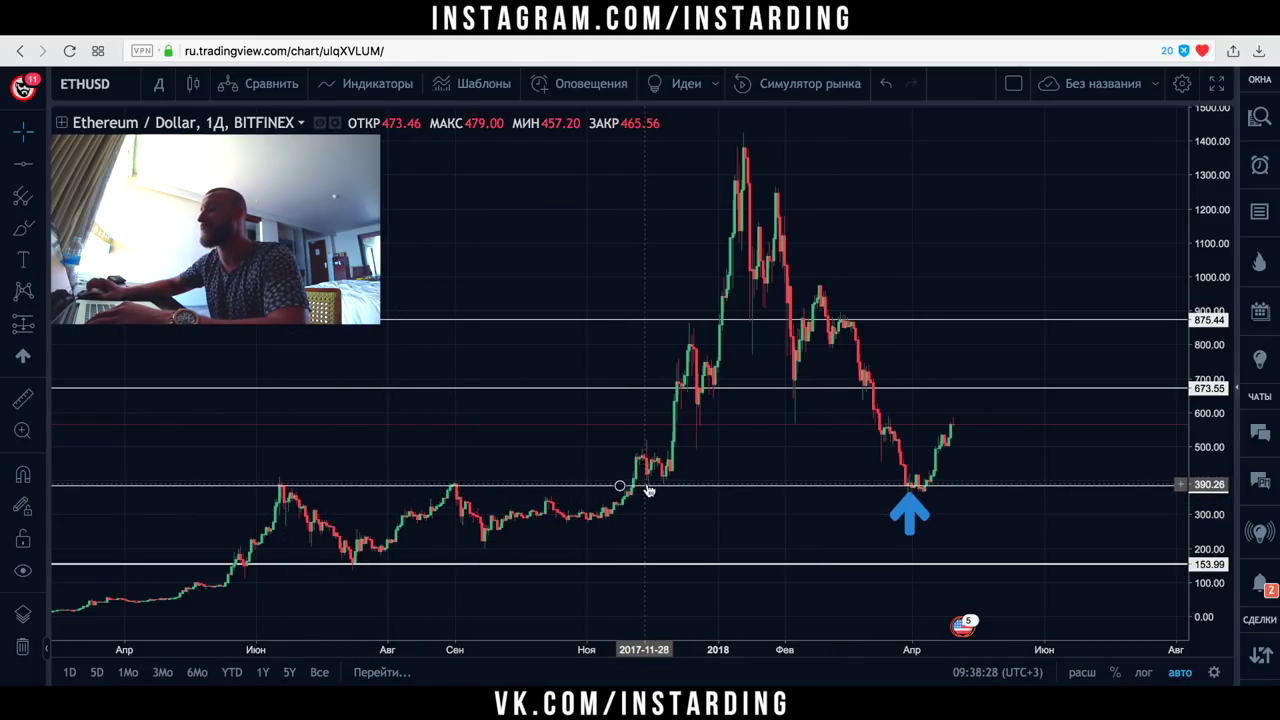
left_click(917, 496)
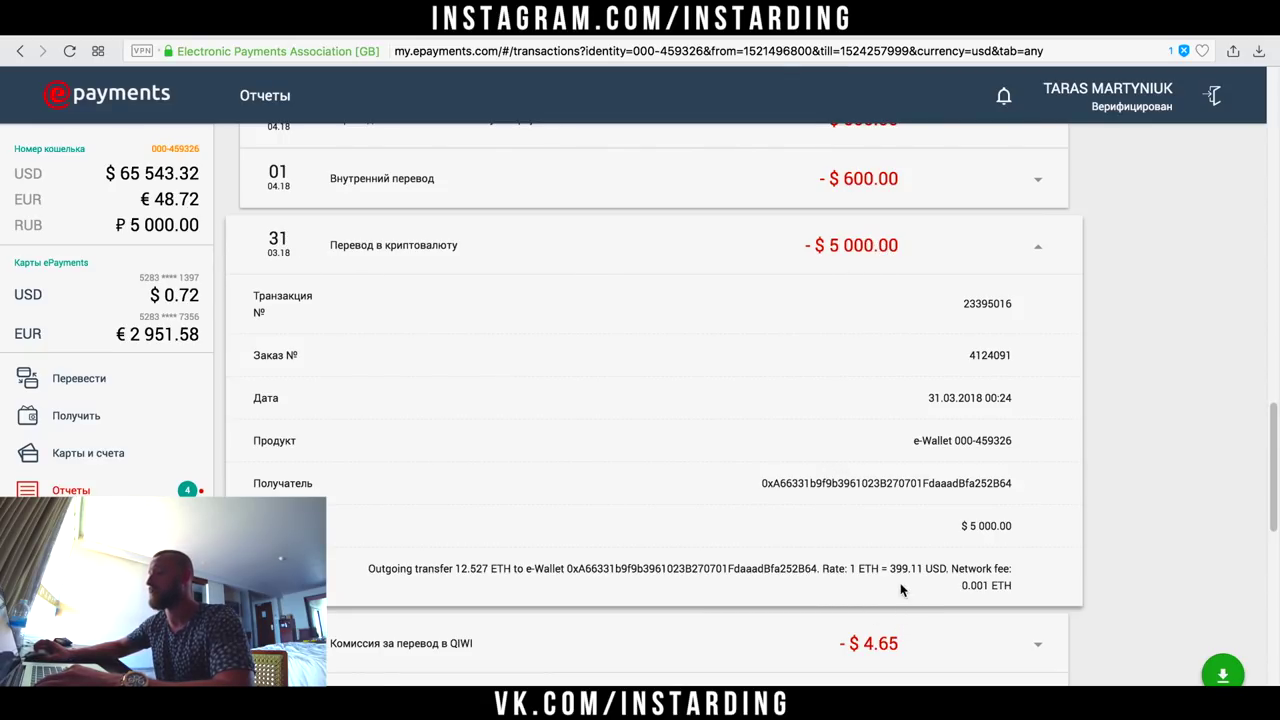
Step: Check the exchange rate and ETH amount of the 31.03.18 crypto transfer in ePayments against the receipt in the Blockchain wallet
left_click_drag(891, 570, 903, 572)
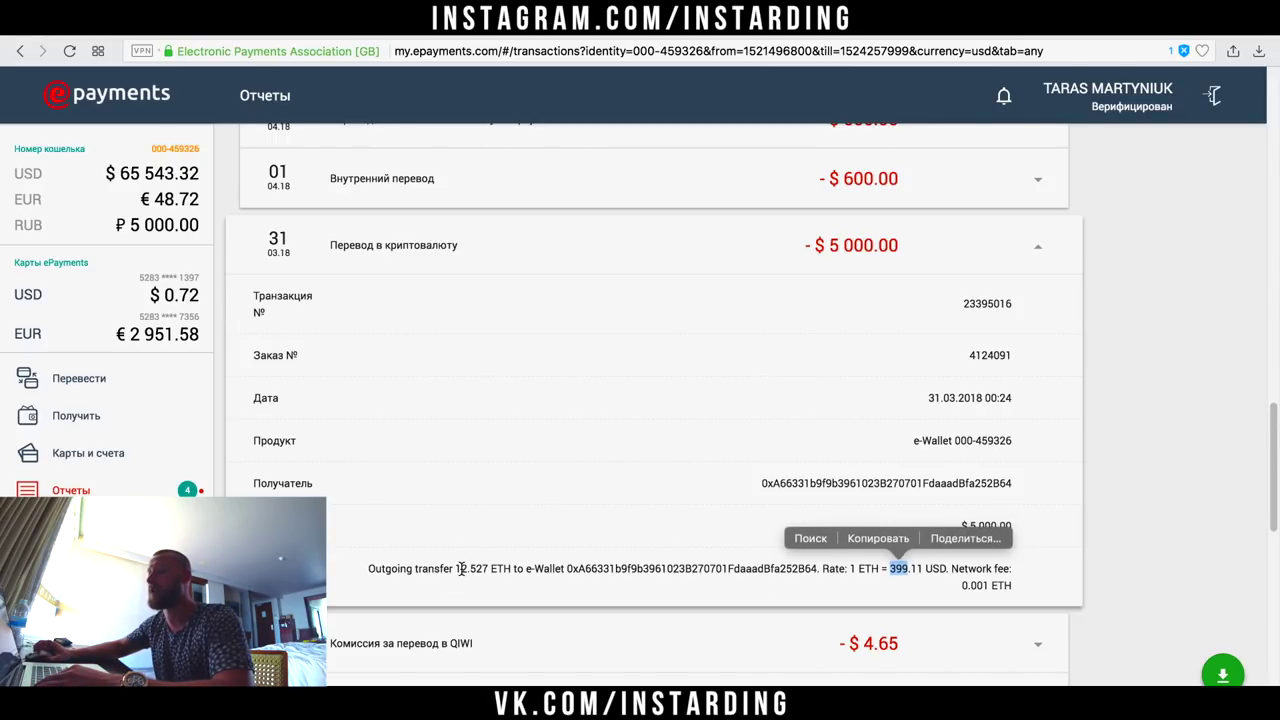
left_click_drag(456, 569, 479, 570)
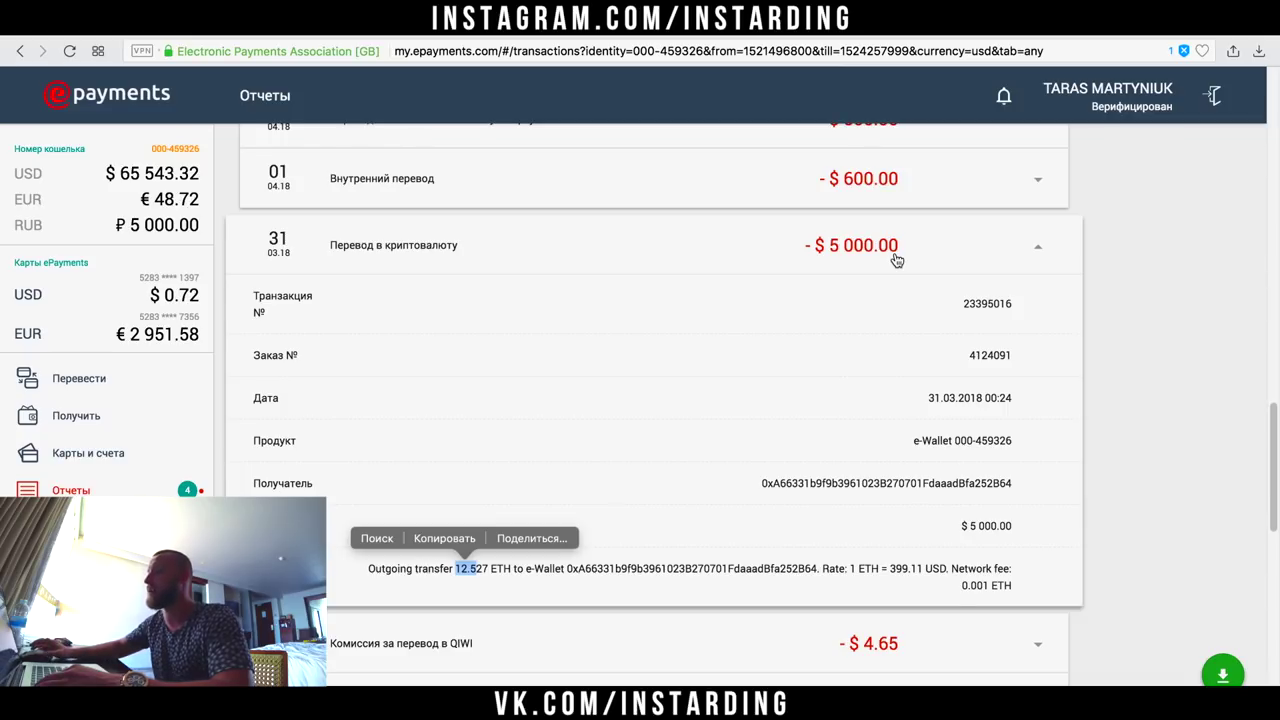
key("ctrl+Tab")
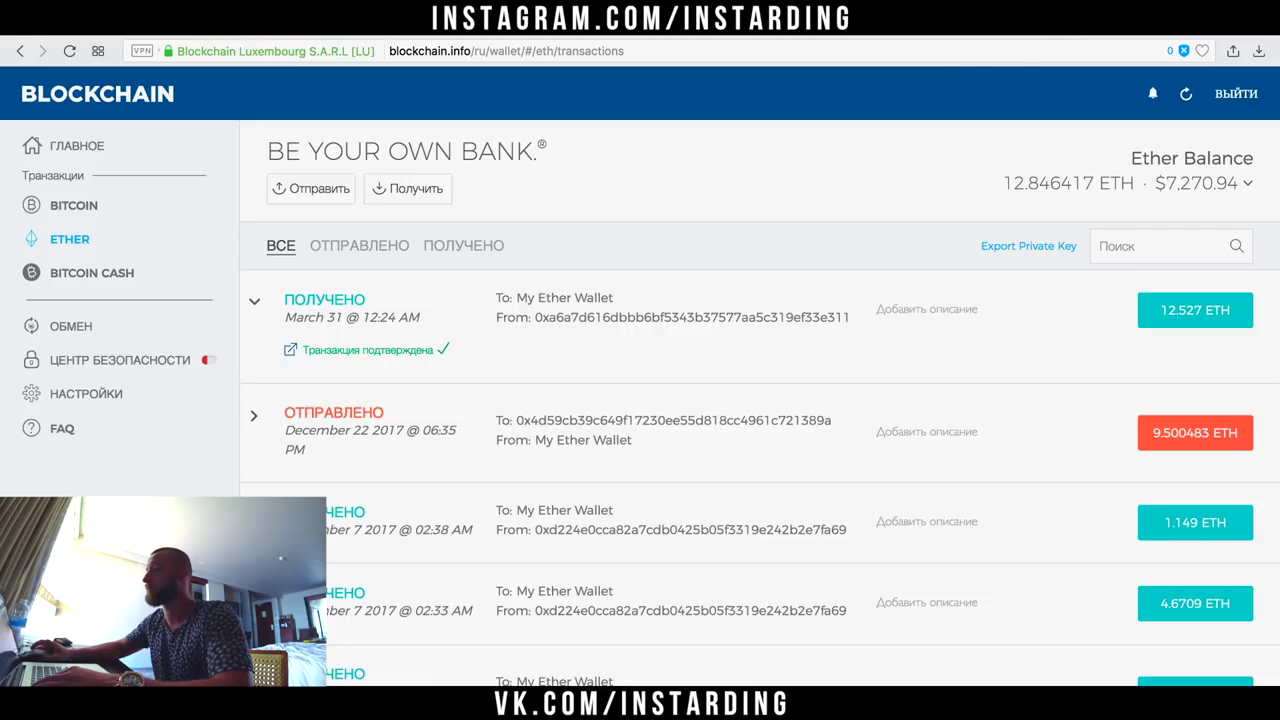
Step: Switch to the ePayments receive page and start a deposit from a cryptocurrency wallet with 12.5 ETH as the payment amount
key("ctrl+Tab")
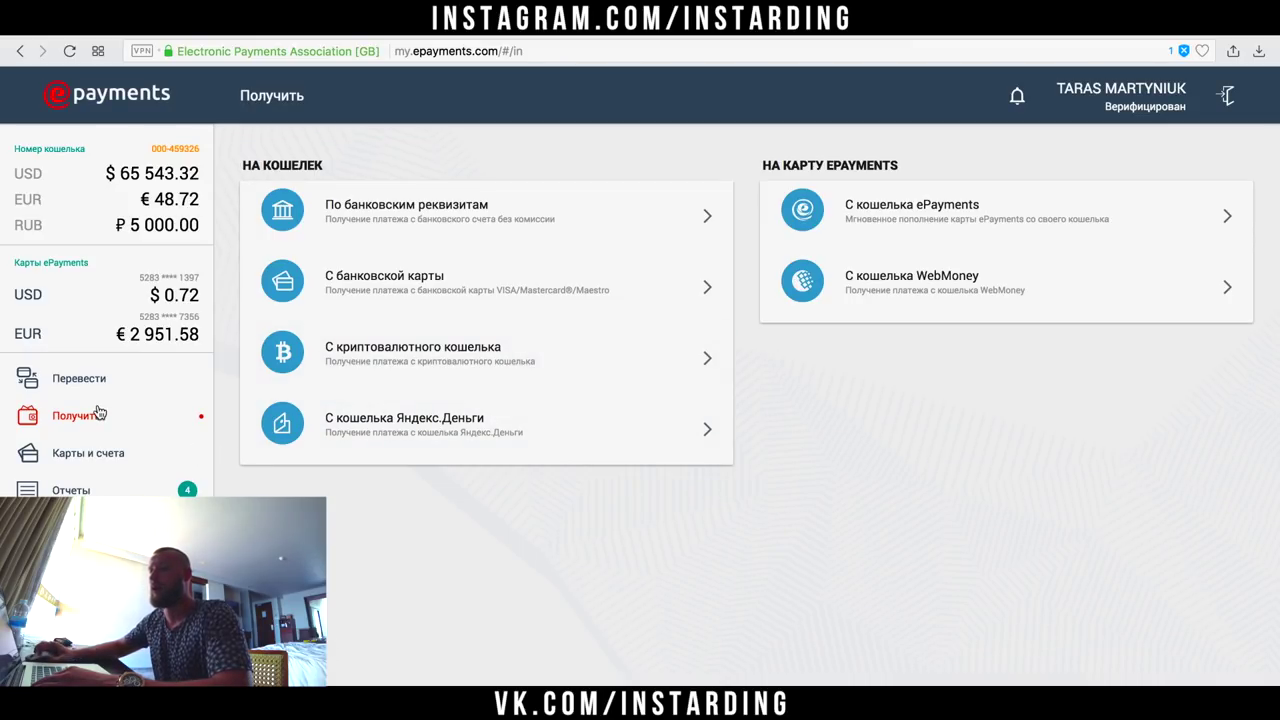
left_click(603, 386)
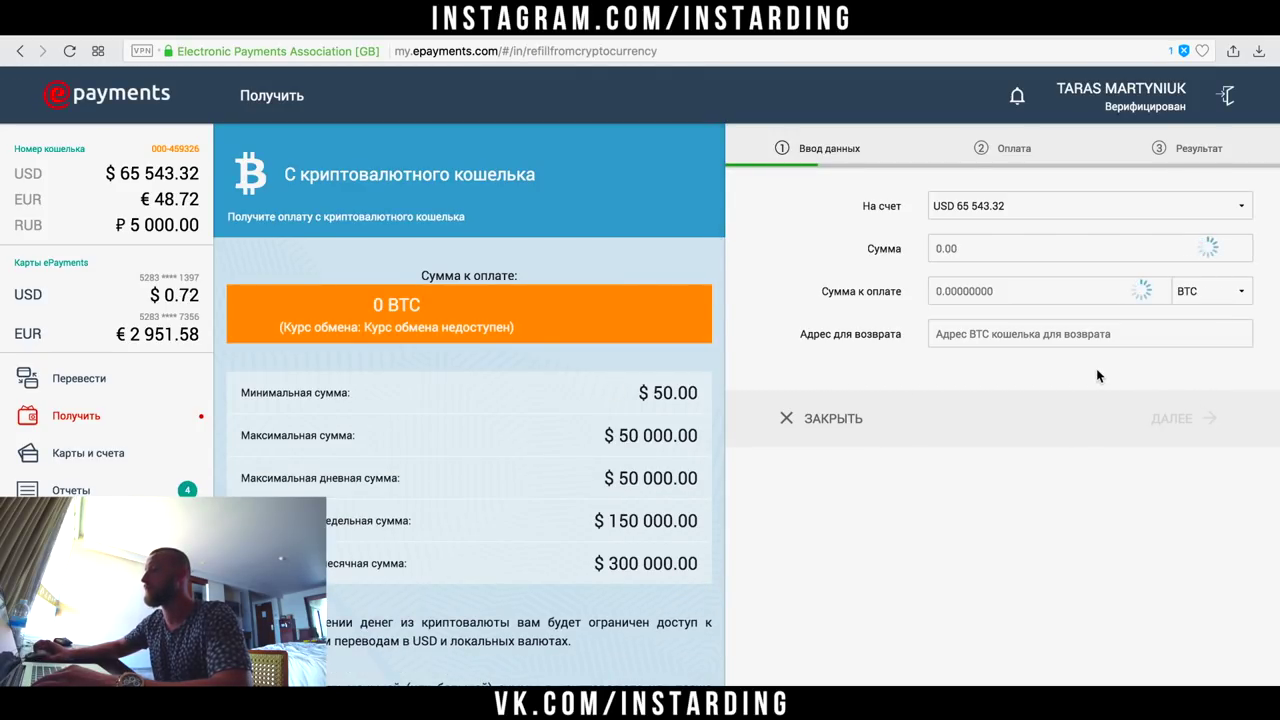
left_click(1240, 291)
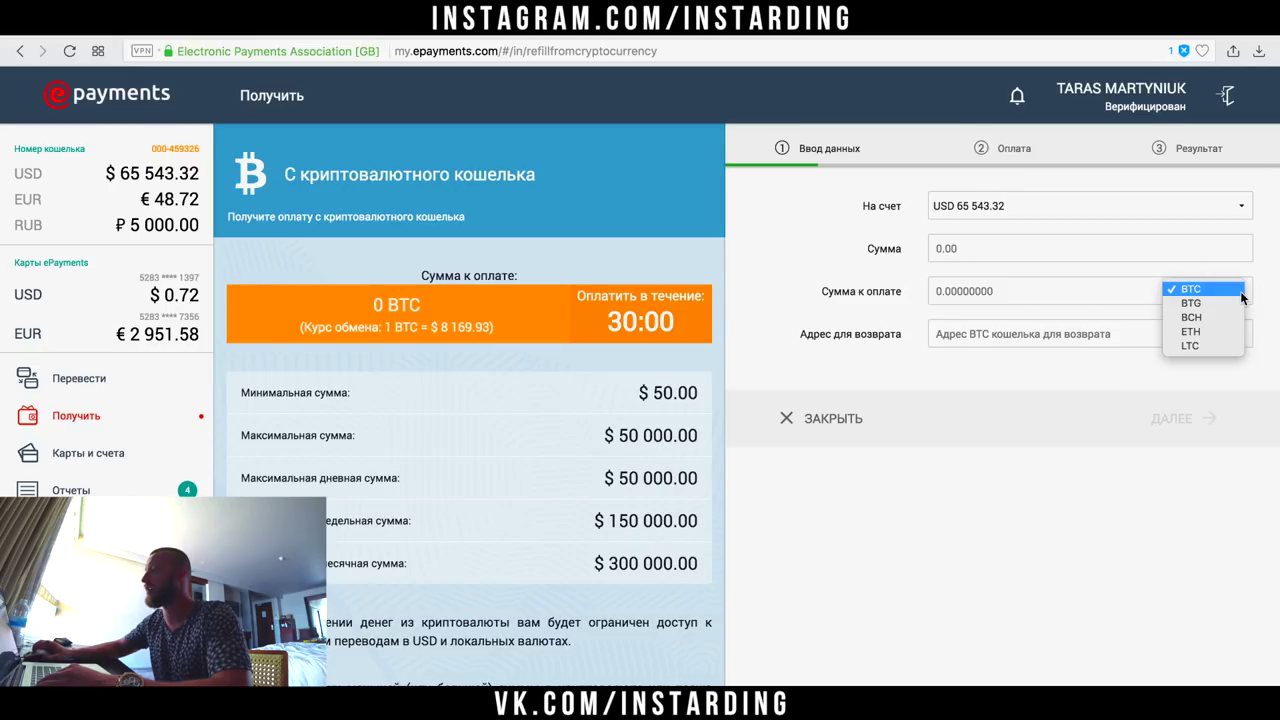
left_click(1207, 332)
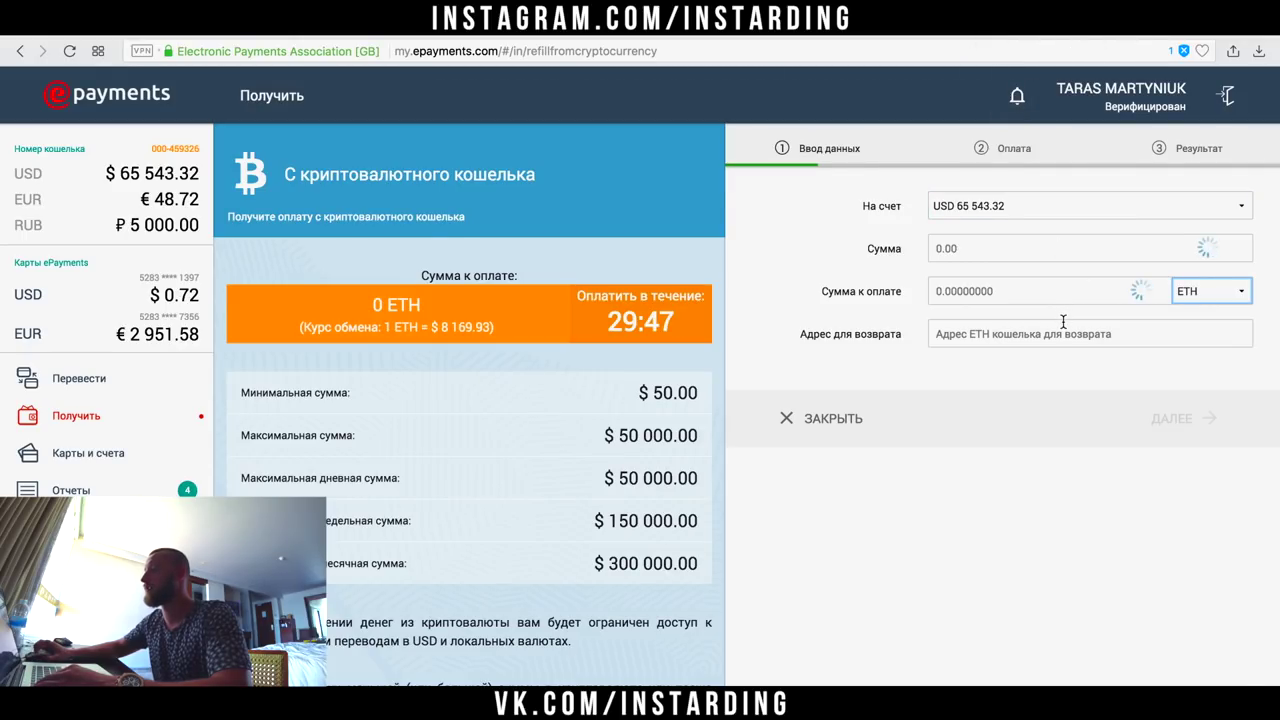
left_click(945, 292)
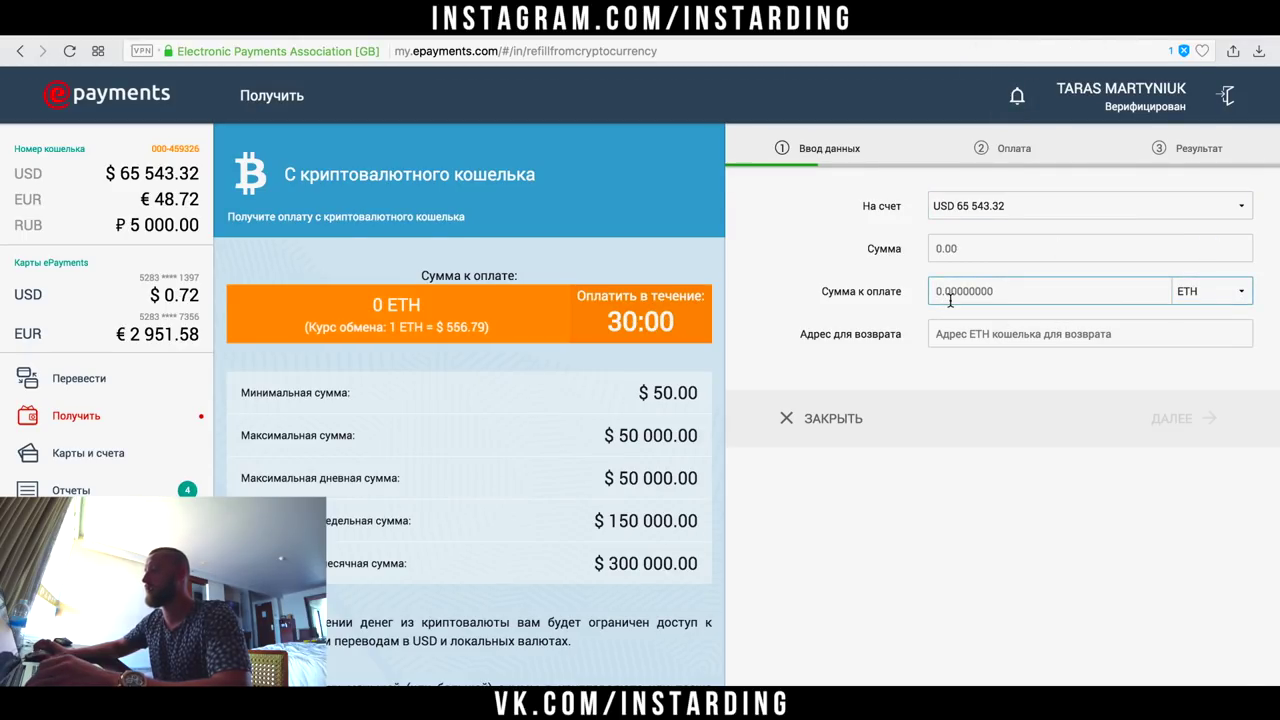
type("12")
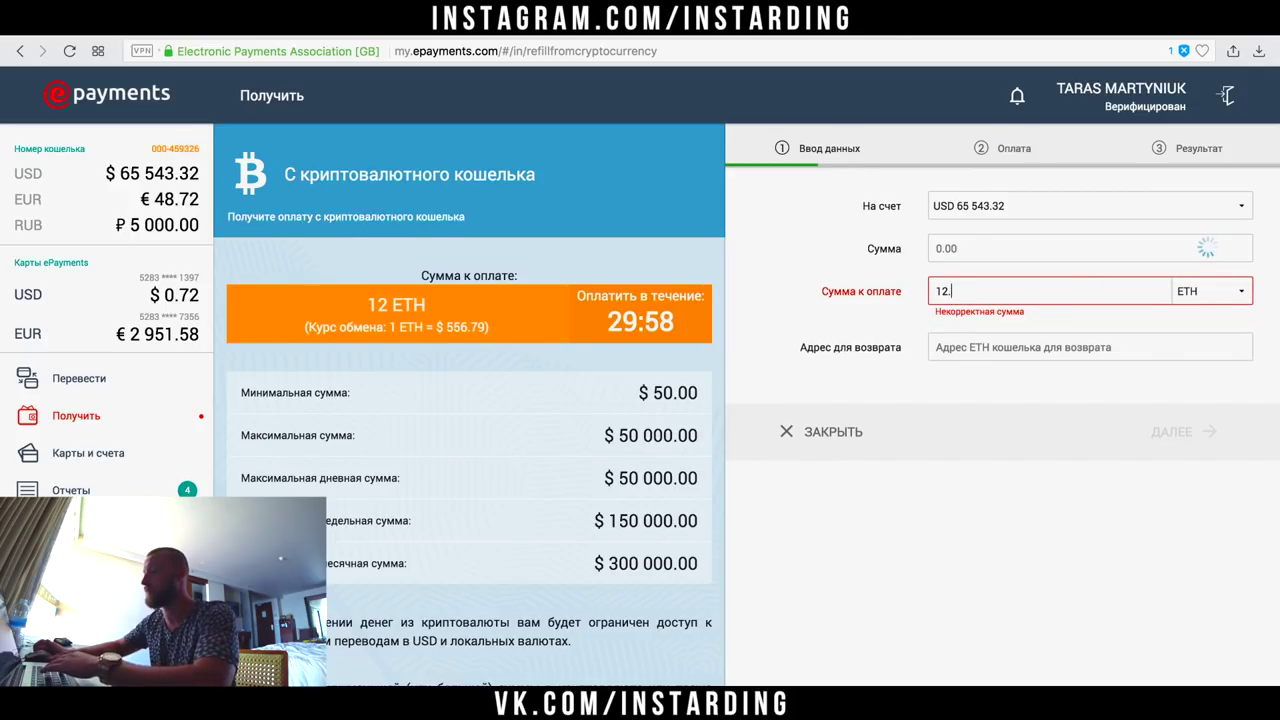
type(".5")
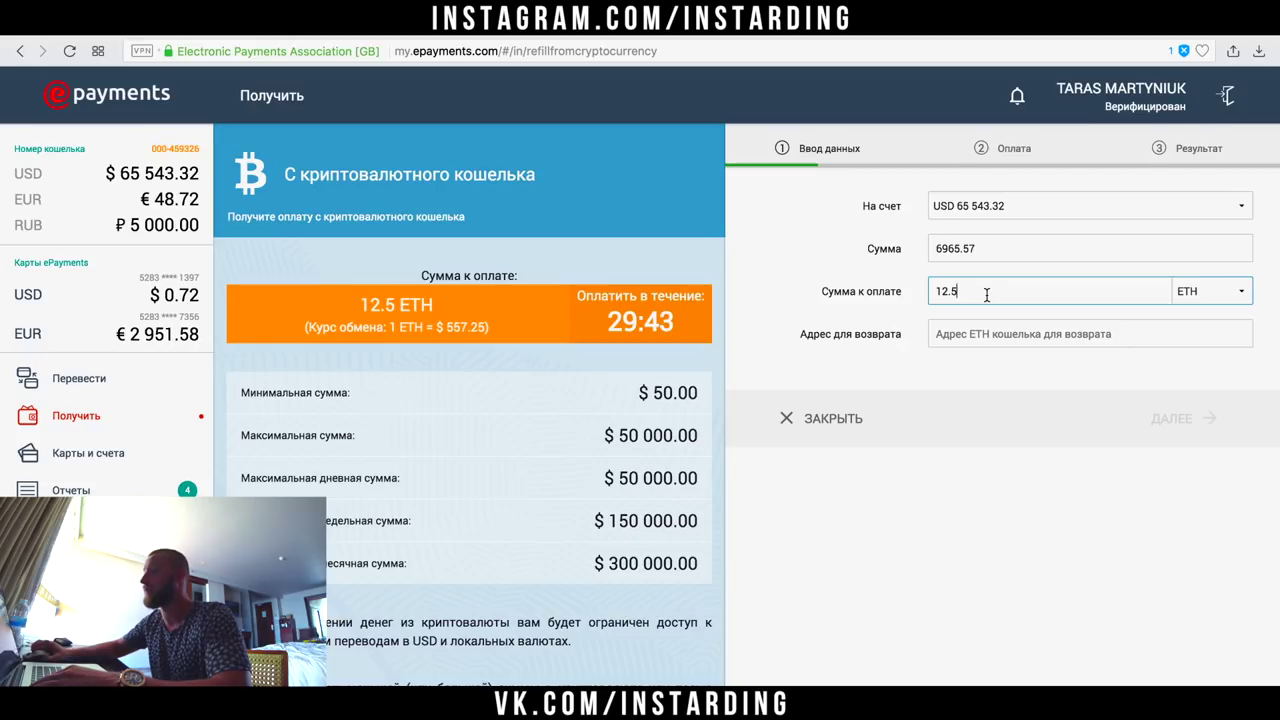
Step: Switch to the Blockchain wallet and copy its Ether receiving address from a new request with Ether as the currency
key("ctrl+Tab")
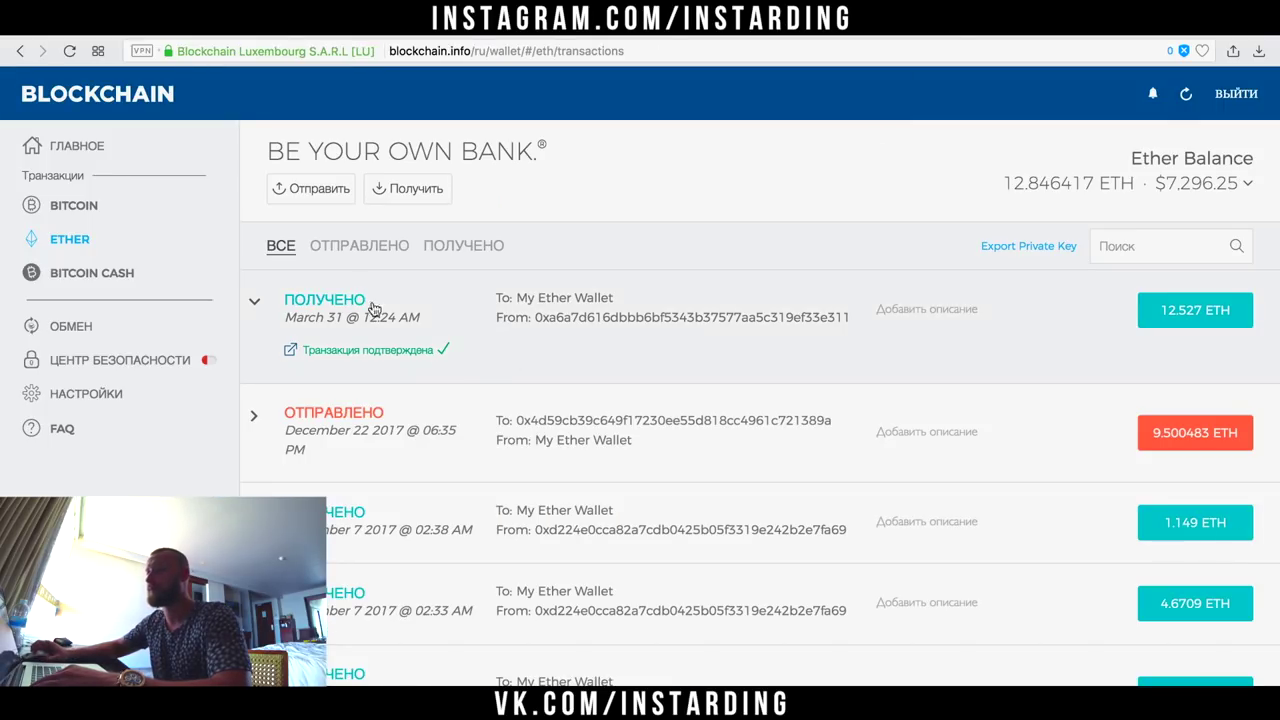
left_click(409, 190)
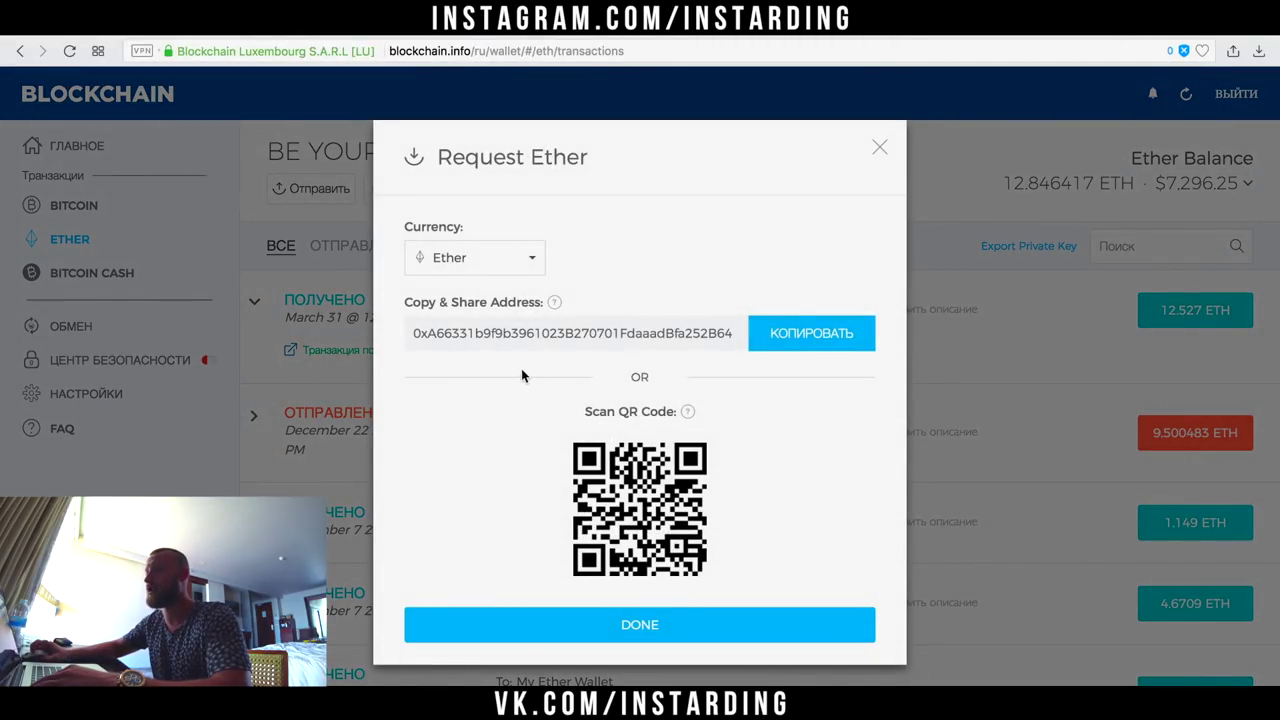
left_click(523, 259)
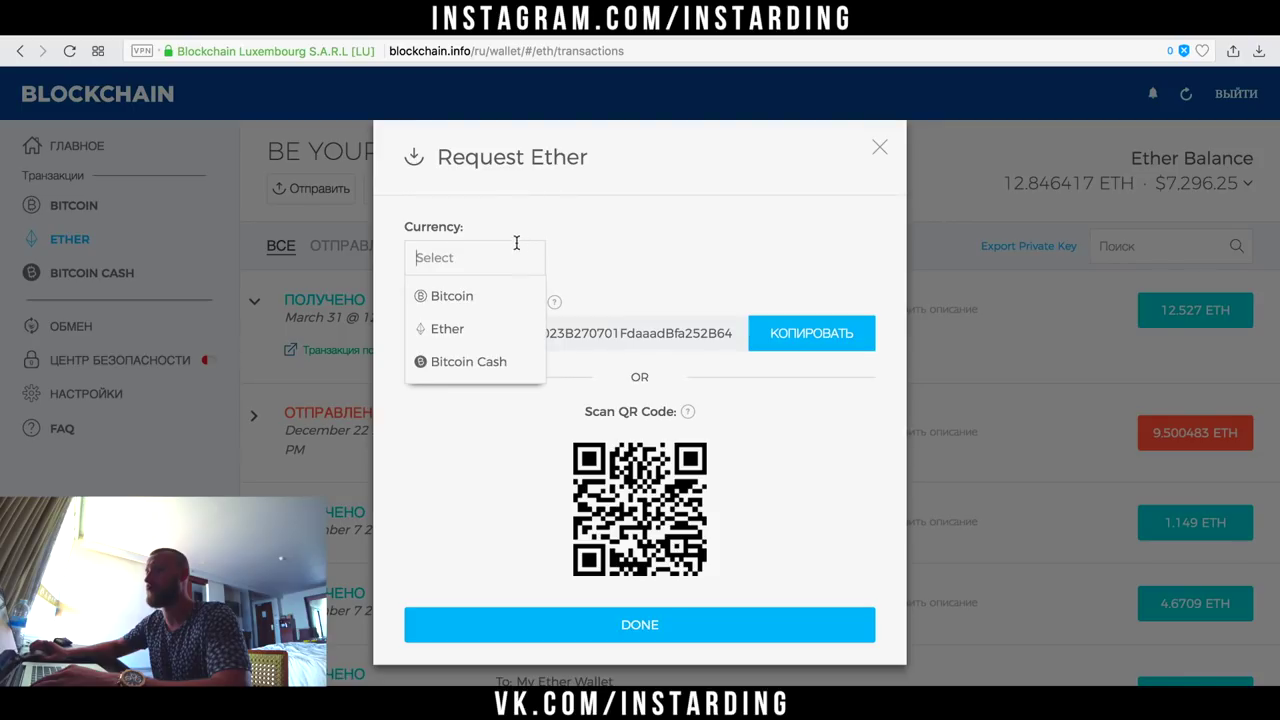
left_click(449, 330)
left_click(788, 340)
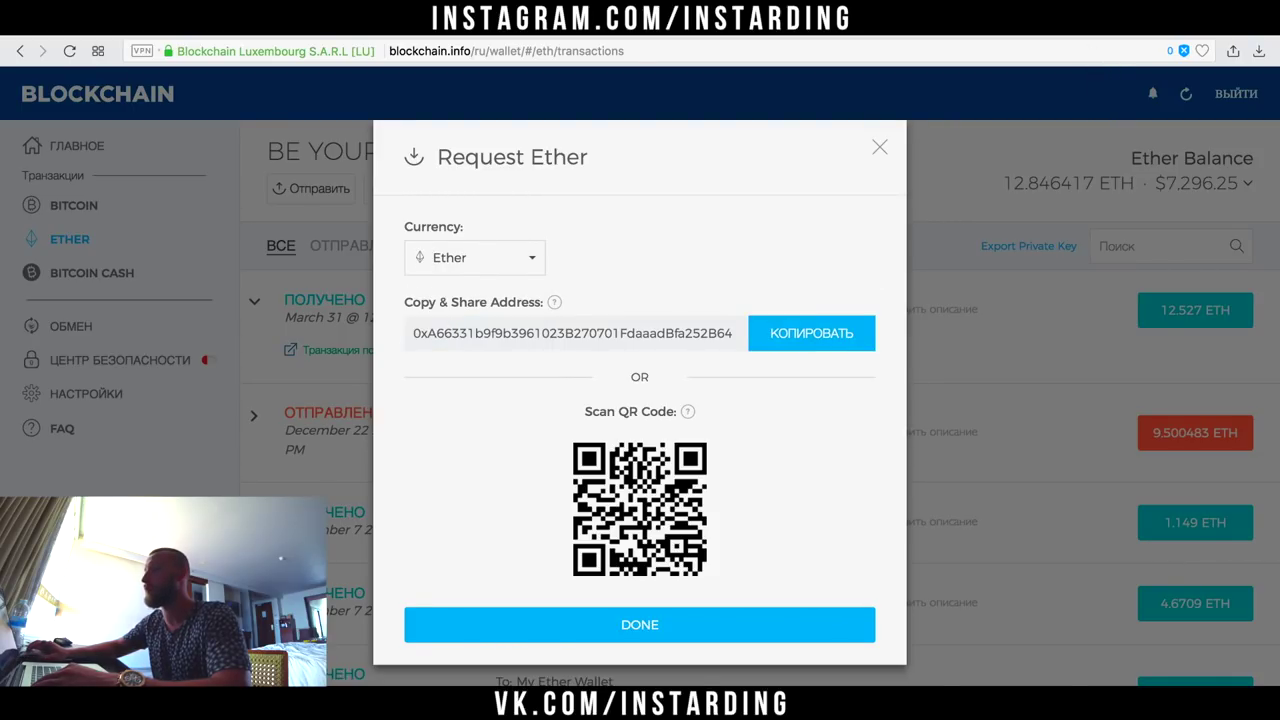
Step: Paste the copied wallet address as the ePayments deposit's return address and proceed to the payment stage
key("super+Tab")
left_click(944, 336)
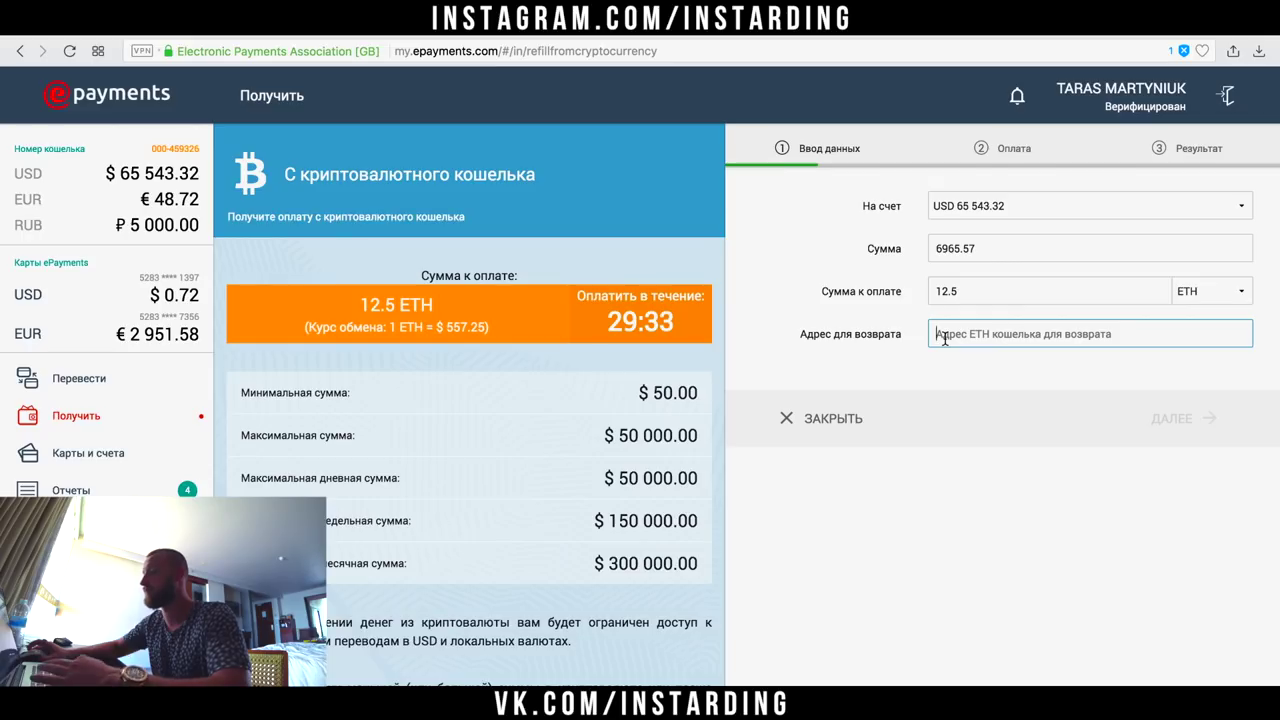
key("super+v")
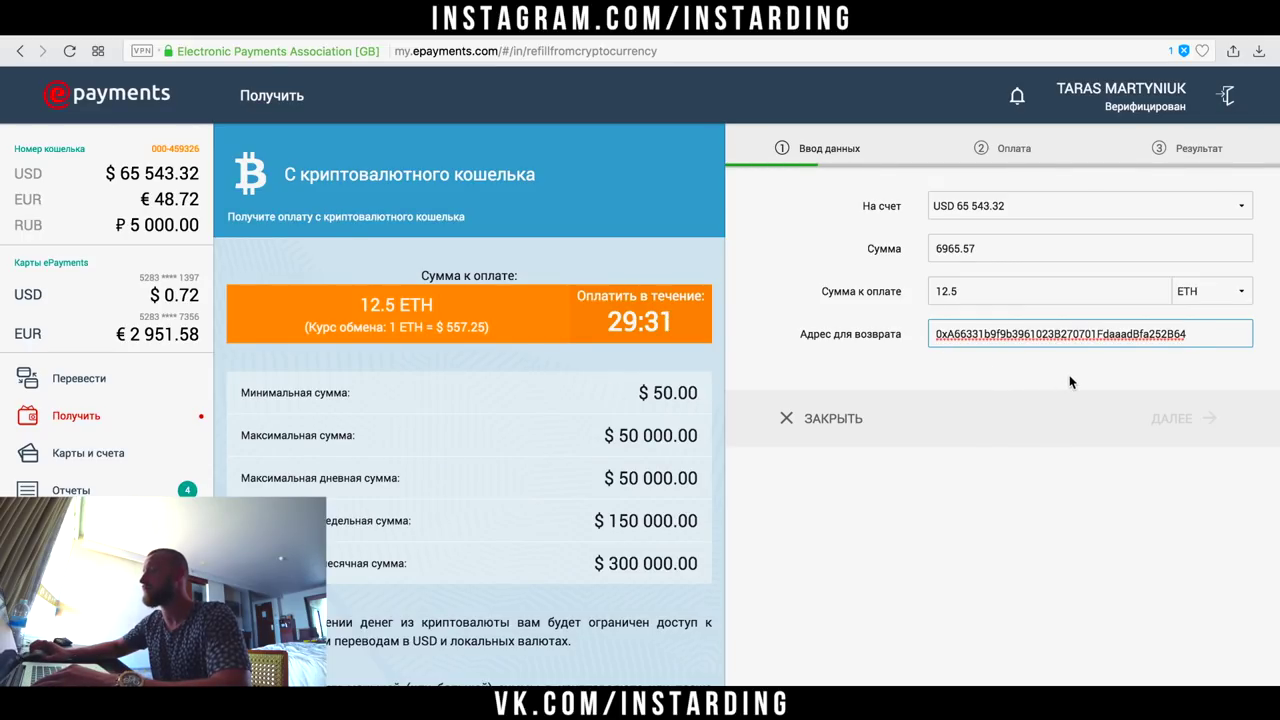
left_click(1200, 369)
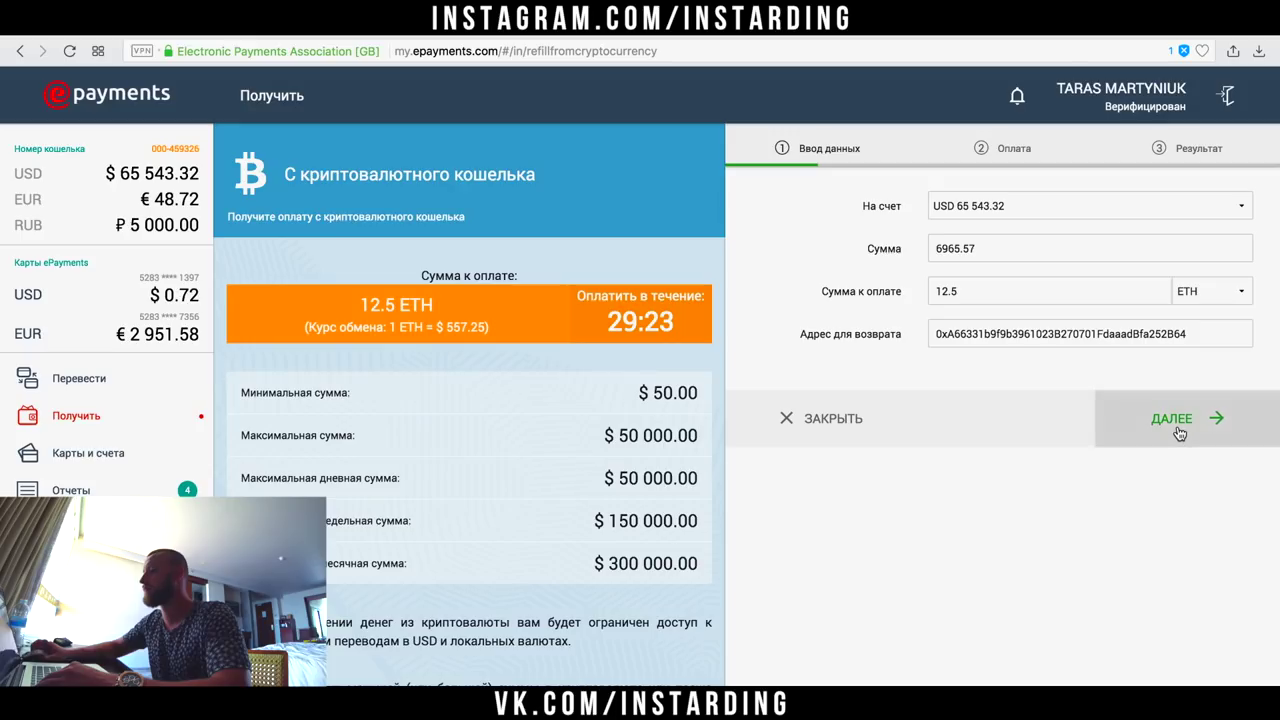
left_click(1177, 428)
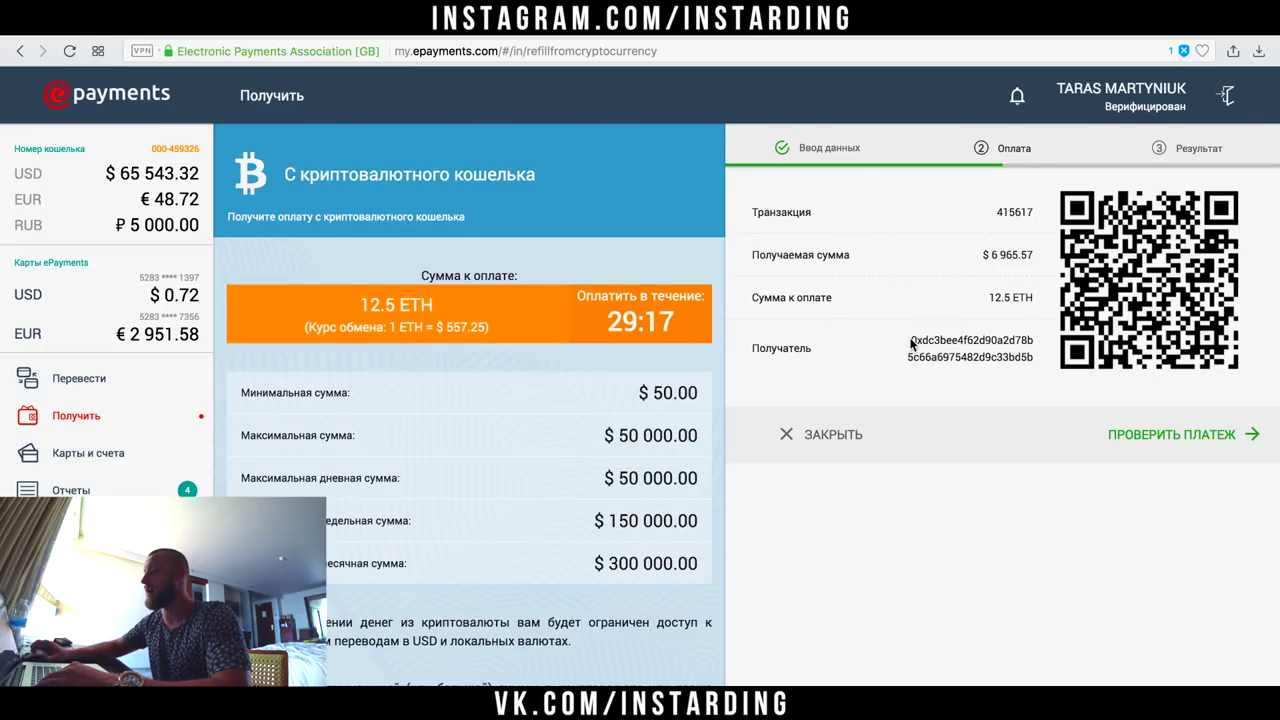
Step: Copy the deposit's recipient address and paste it as the recipient of a new Ether transfer in the Blockchain wallet
left_click_drag(911, 340, 1031, 362)
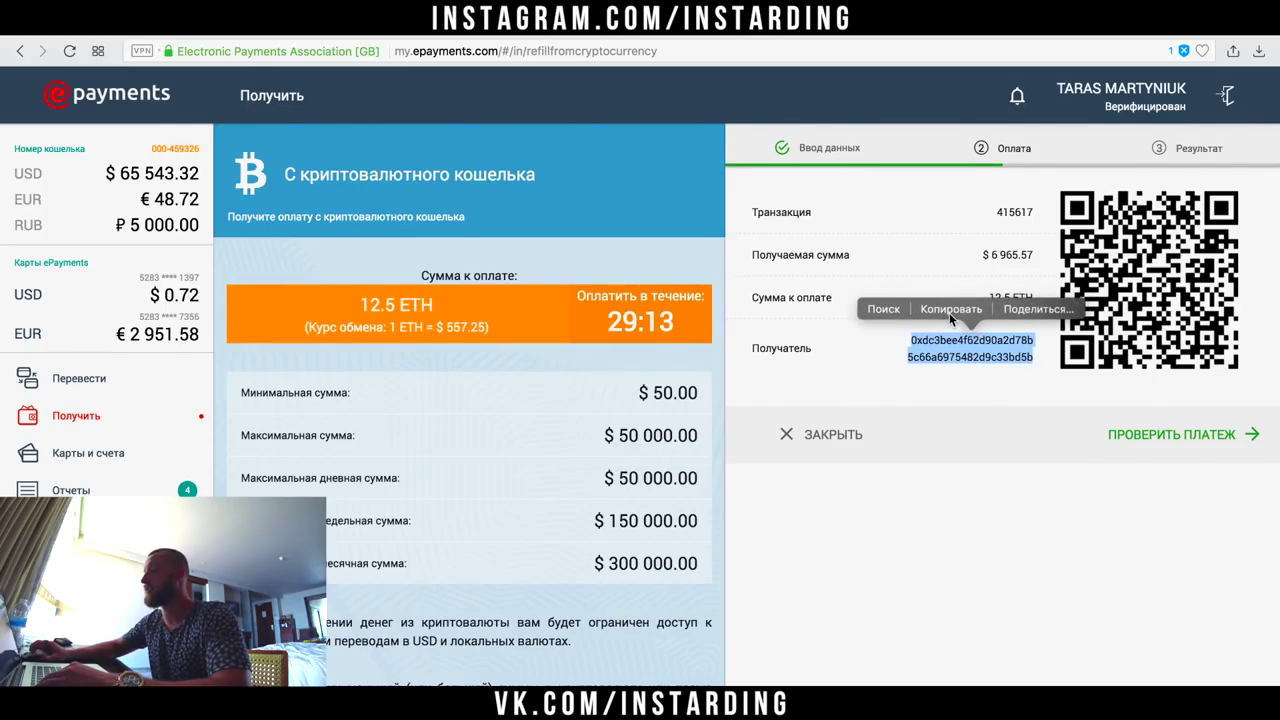
left_click(952, 310)
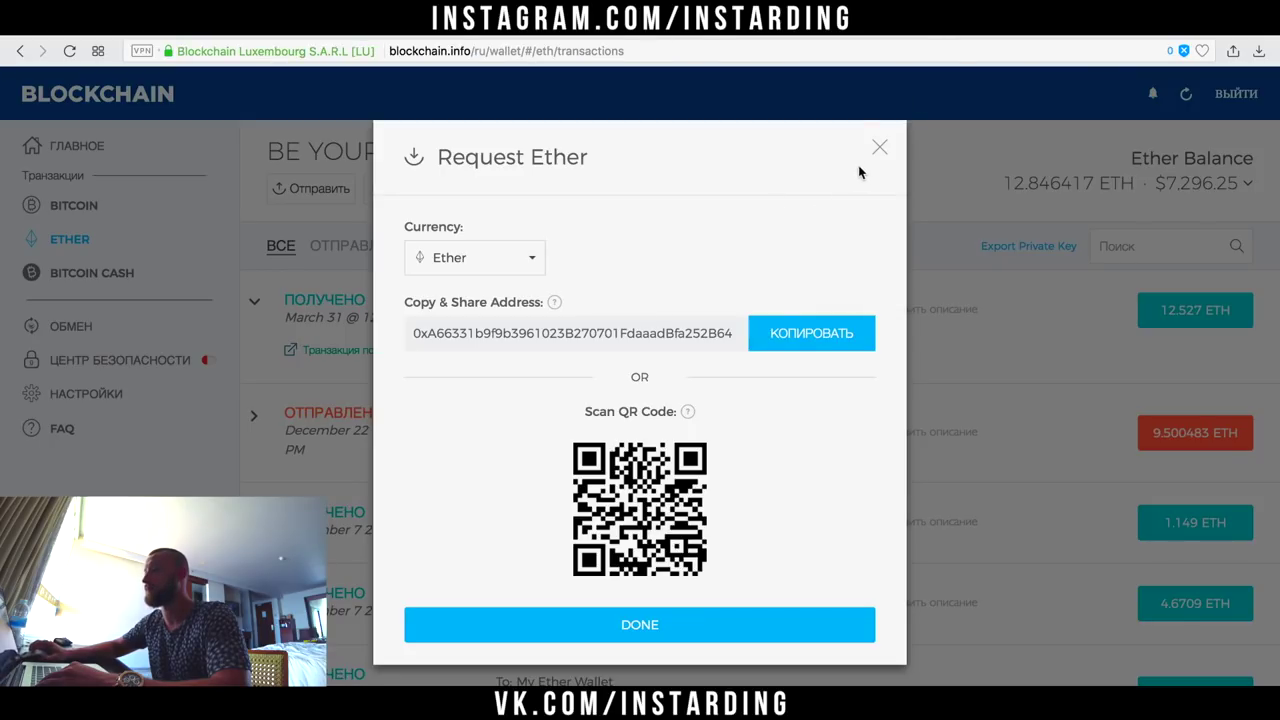
left_click(879, 148)
left_click(305, 192)
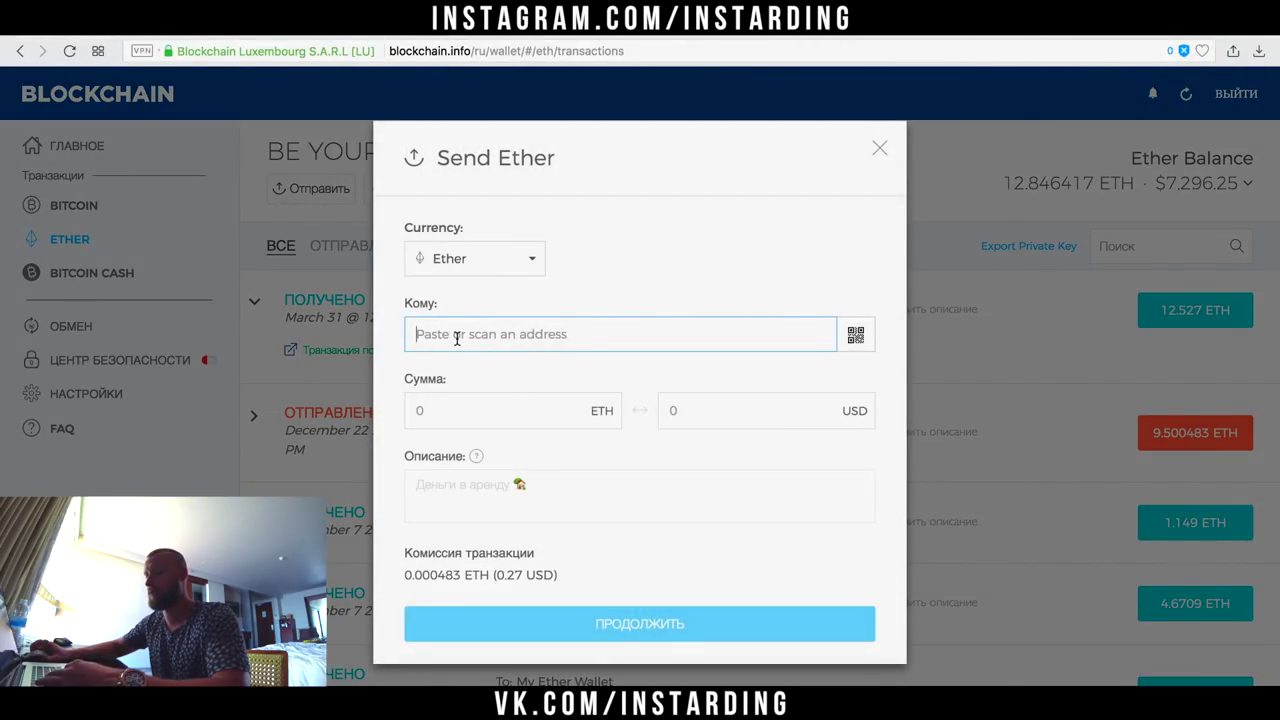
key("super+v")
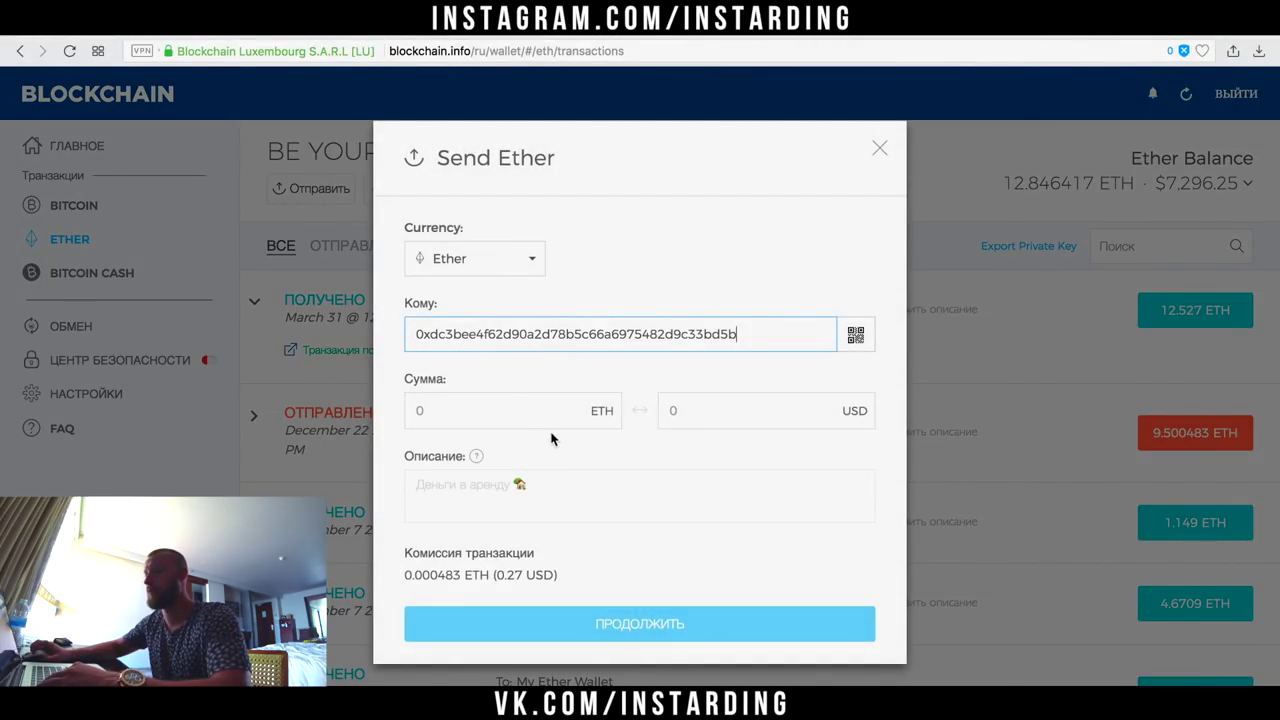
Step: Set the transfer amount to 12.5 ETH and enter the description "Деньги мне!"
left_click(487, 414)
type("12")
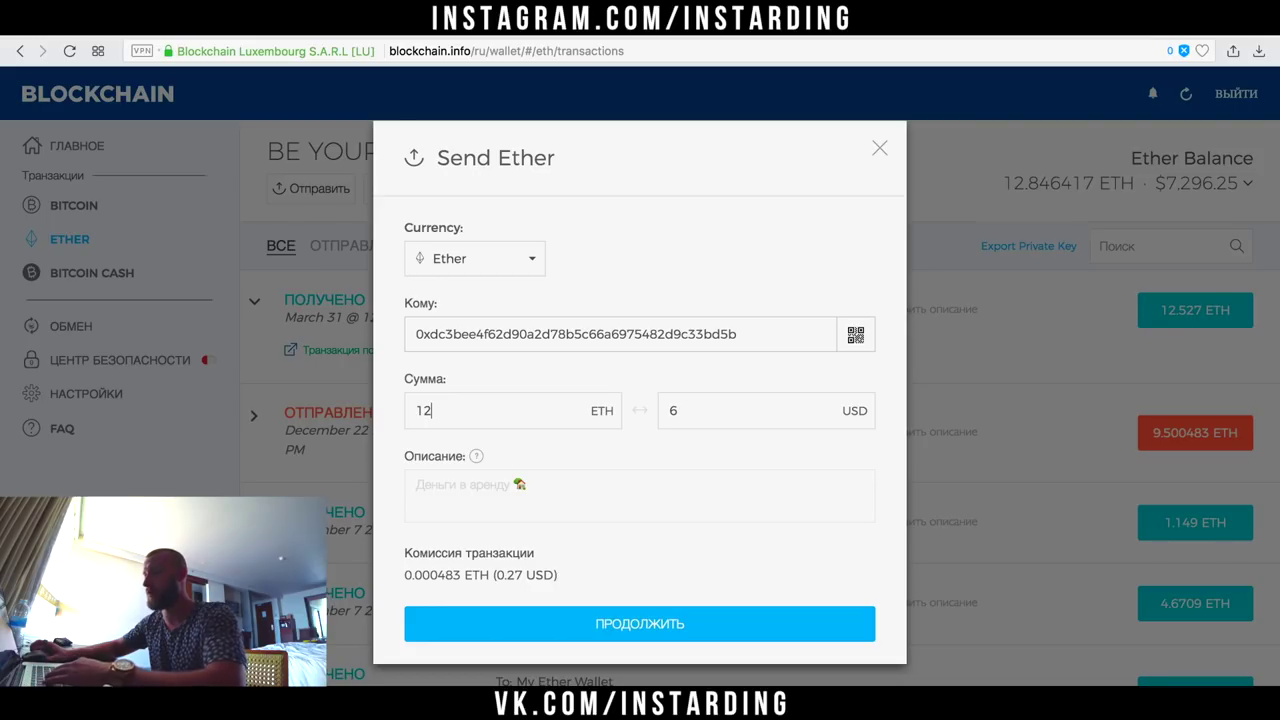
type(".5")
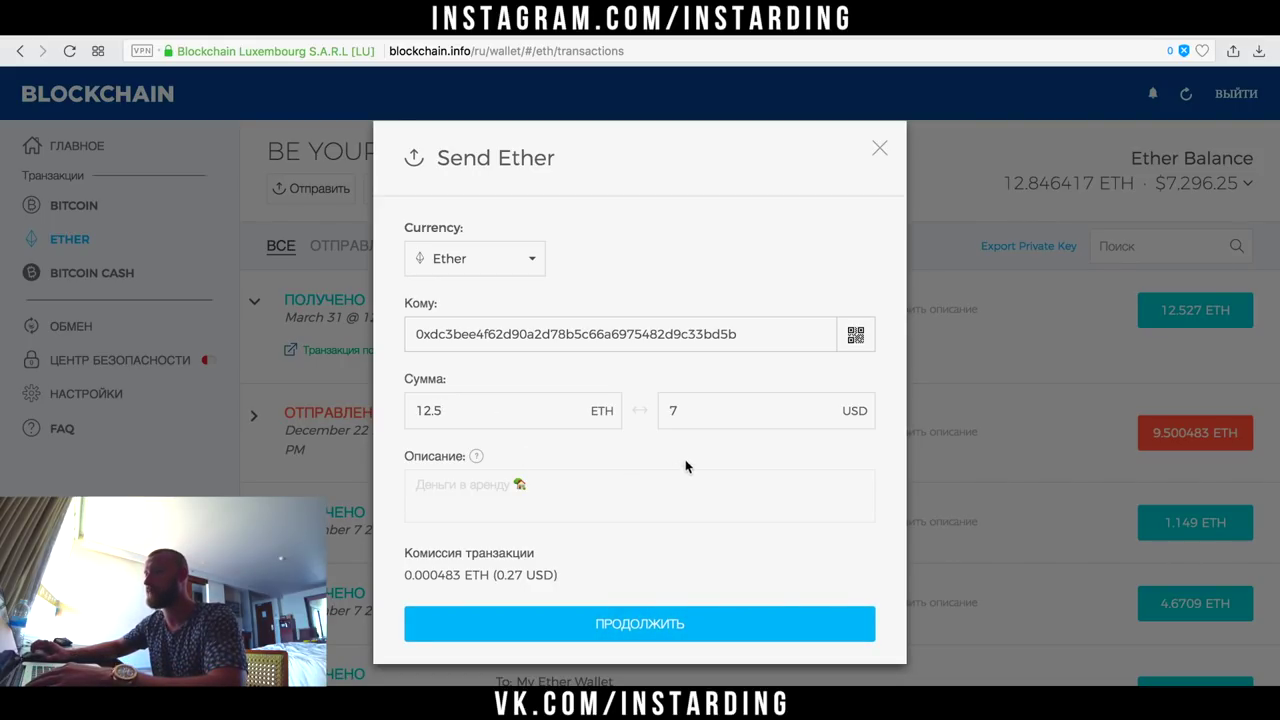
left_click(684, 474)
type("Деньги мне!")
Step: Continue to the transfer summary, send the Ether and dismiss the feedback request
left_click(697, 627)
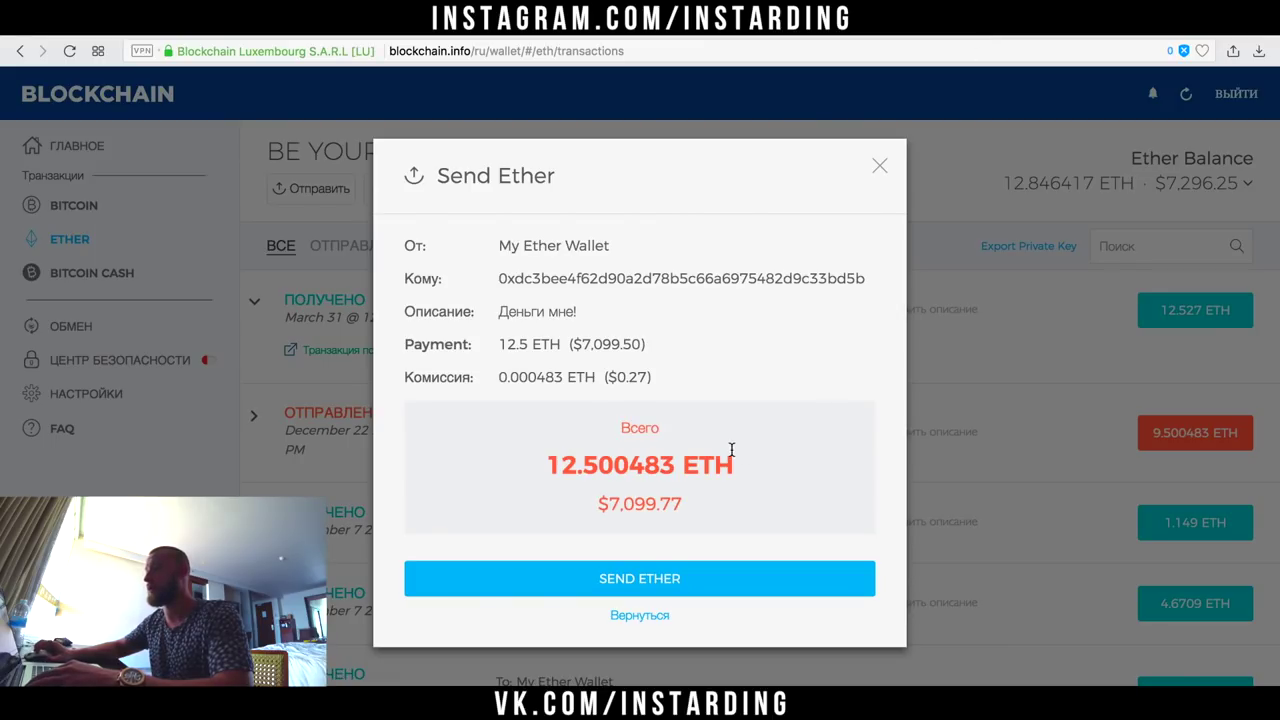
left_click(711, 586)
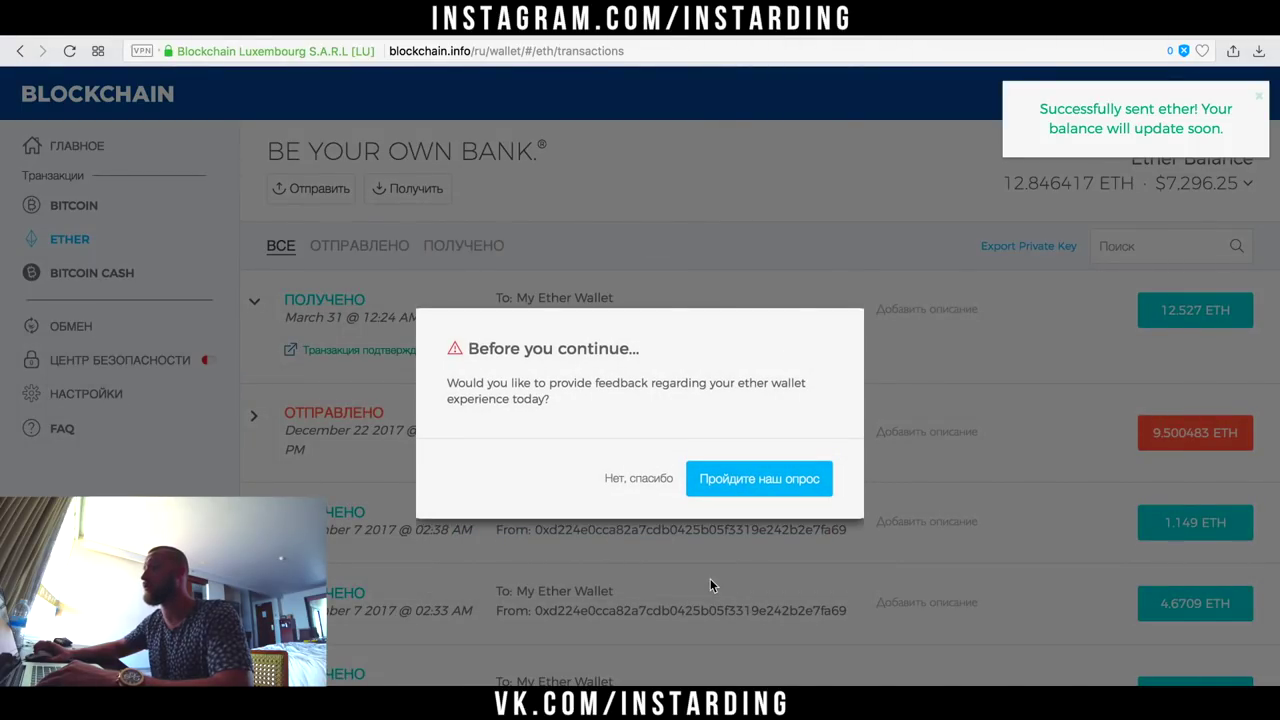
left_click(710, 586)
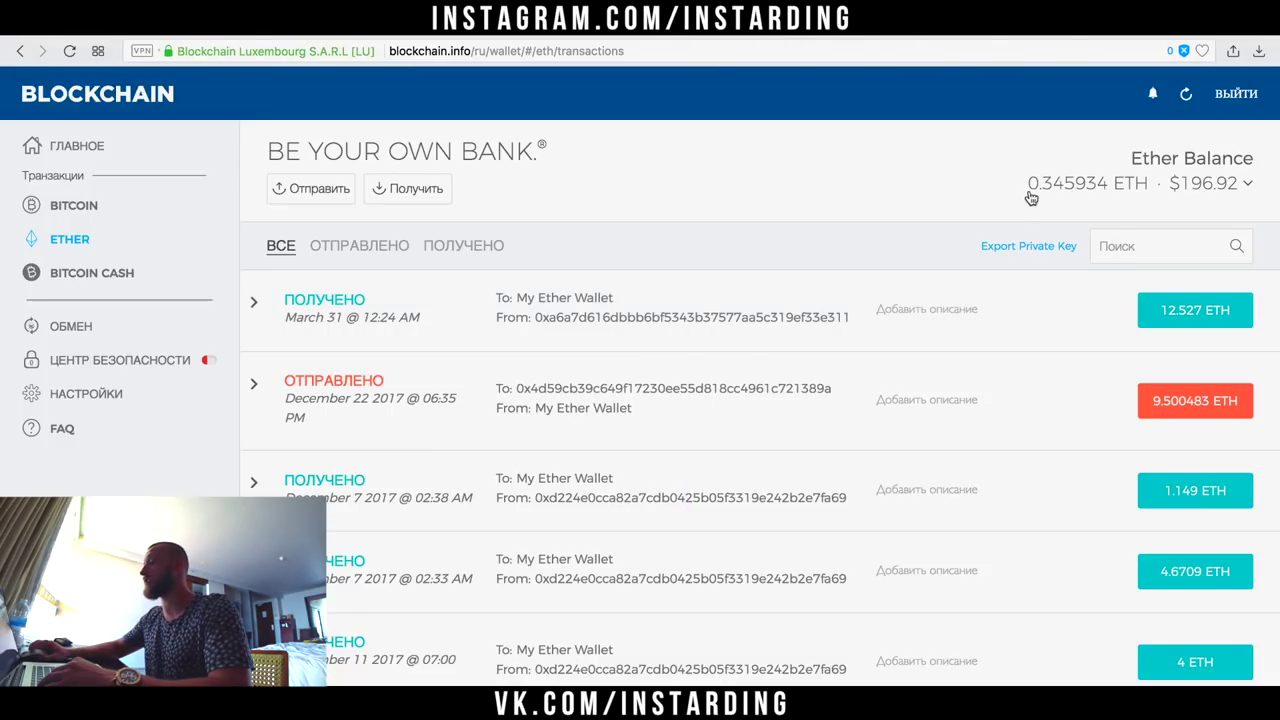